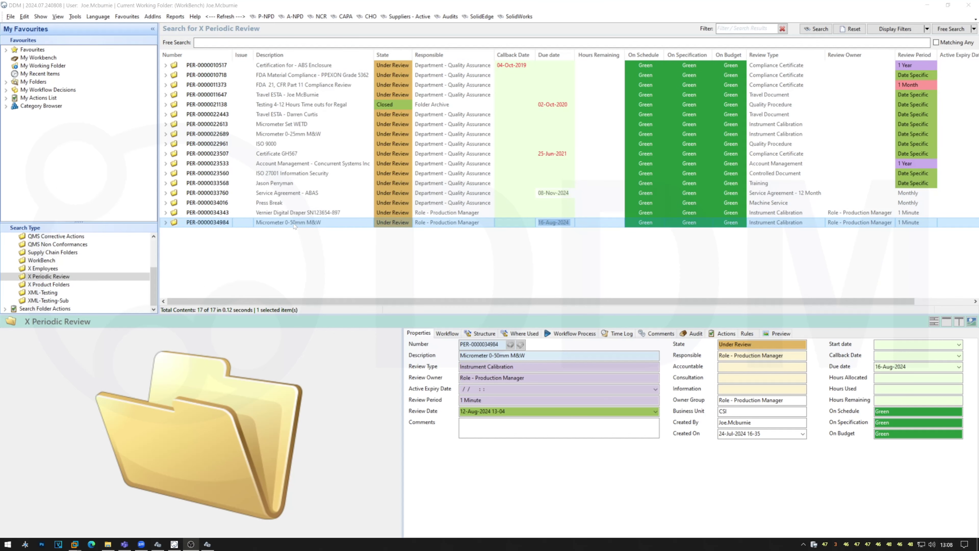
Open the Micrometer 0-50mm M&W periodic review folder for editing and keep Instrument Calibration as its review type.
double_click(294, 223)
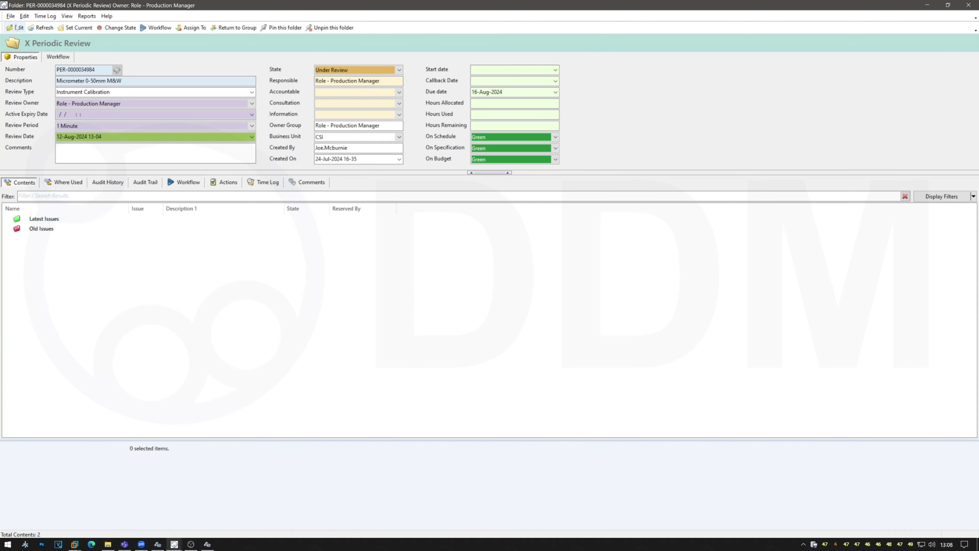
left_click(16, 28)
left_click(521, 297)
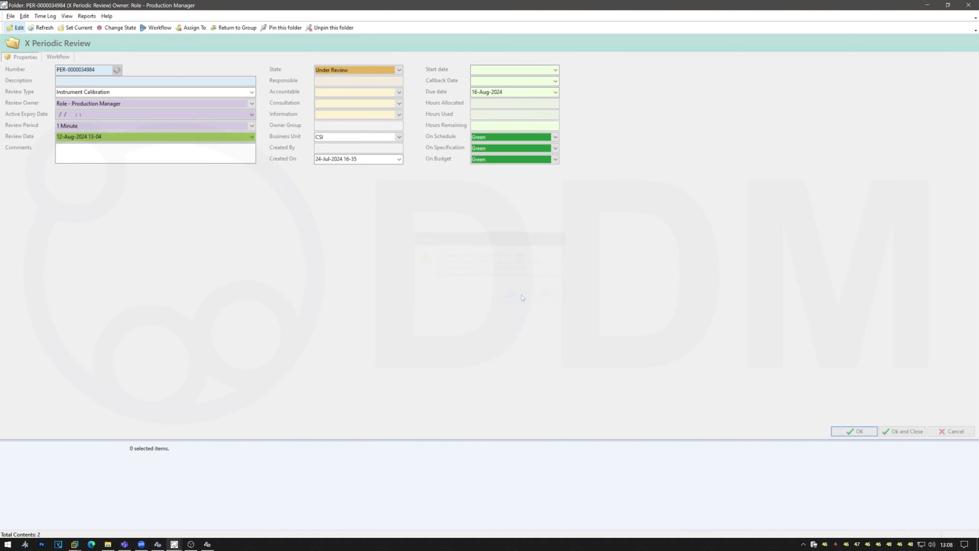
left_click(127, 92)
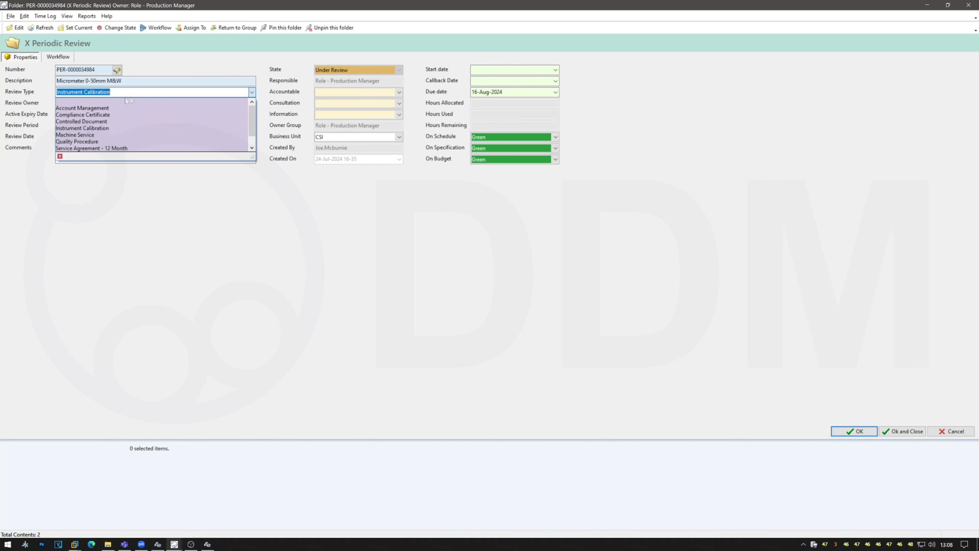
left_click(99, 129)
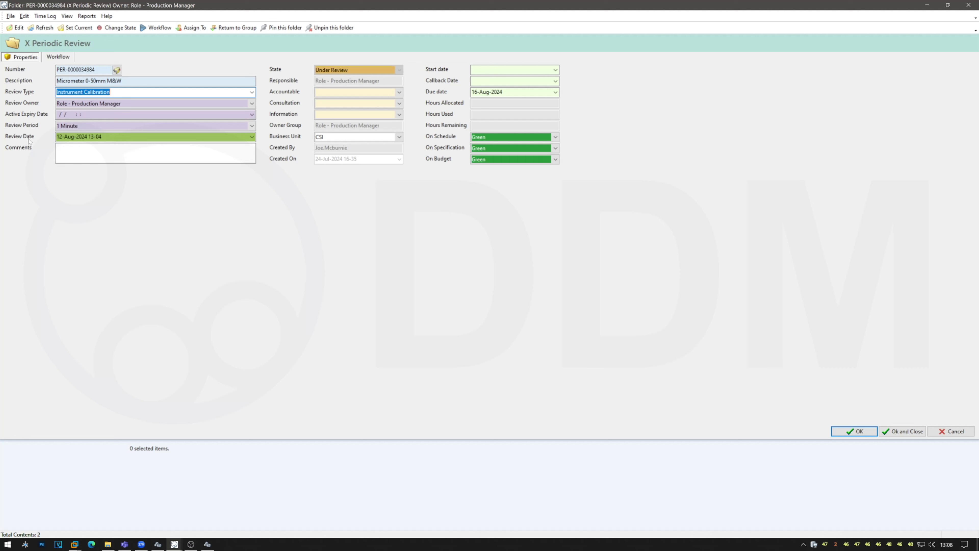
Set the Active Expiry Date to 12 August 2024 at 13:12 and save the folder properties.
left_click(252, 115)
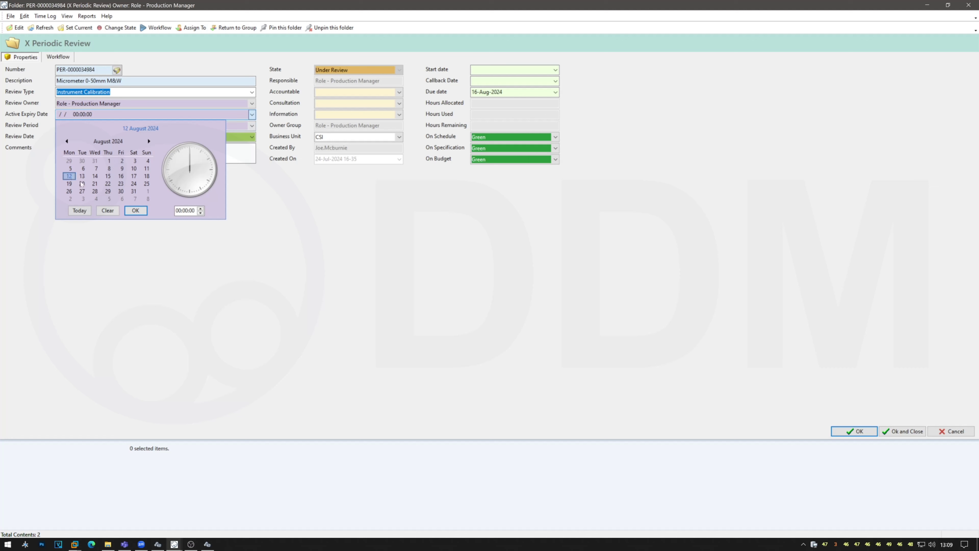
left_click(181, 210)
type("13:")
type("11")
key("BackSpace")
key("BackSpace")
type("12")
left_click(142, 212)
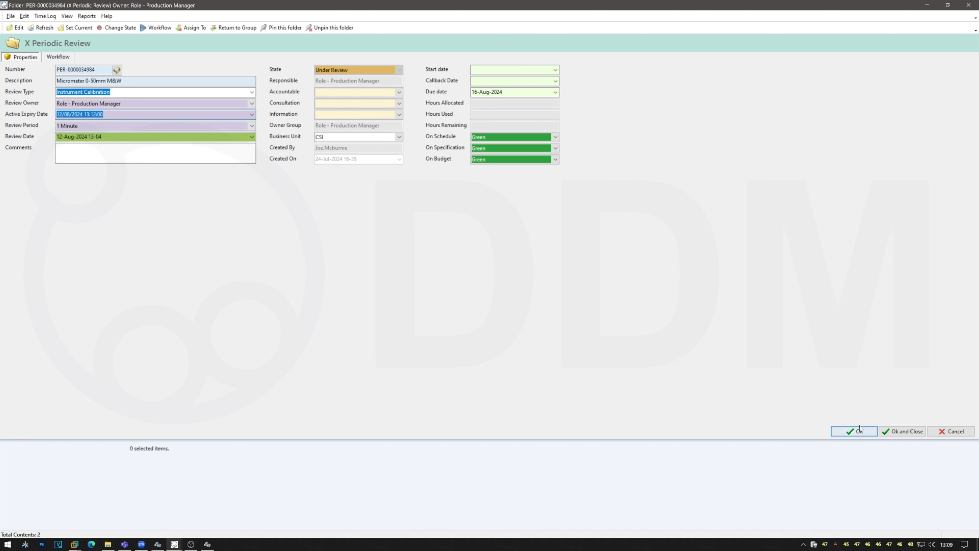
left_click(853, 431)
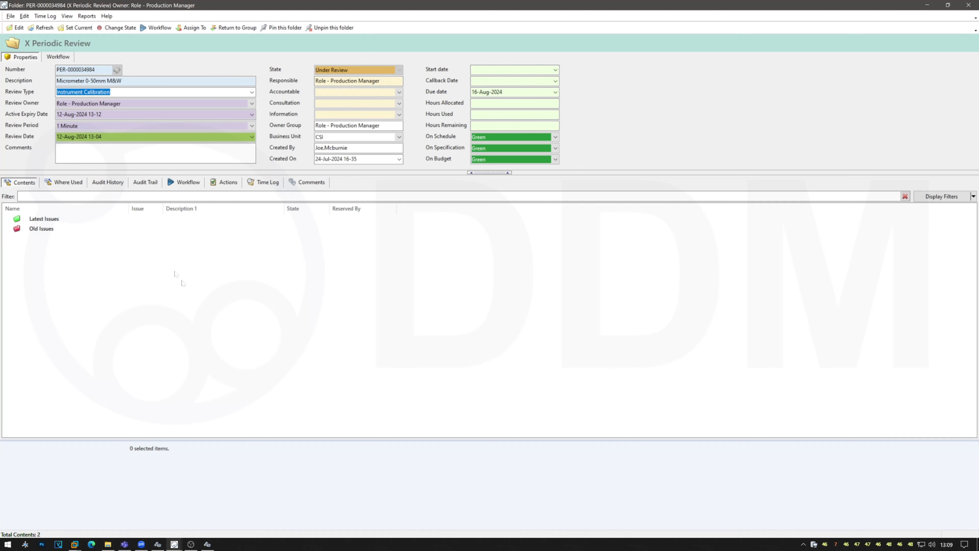
Send the folder to the Active - Waiting for Next Review step in its workflow.
left_click(185, 182)
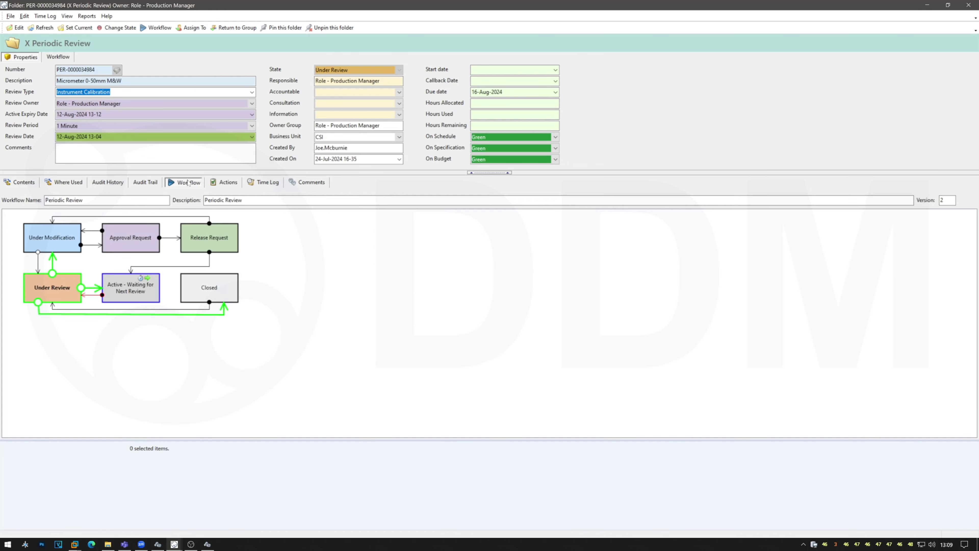
double_click(135, 284)
left_click(770, 408)
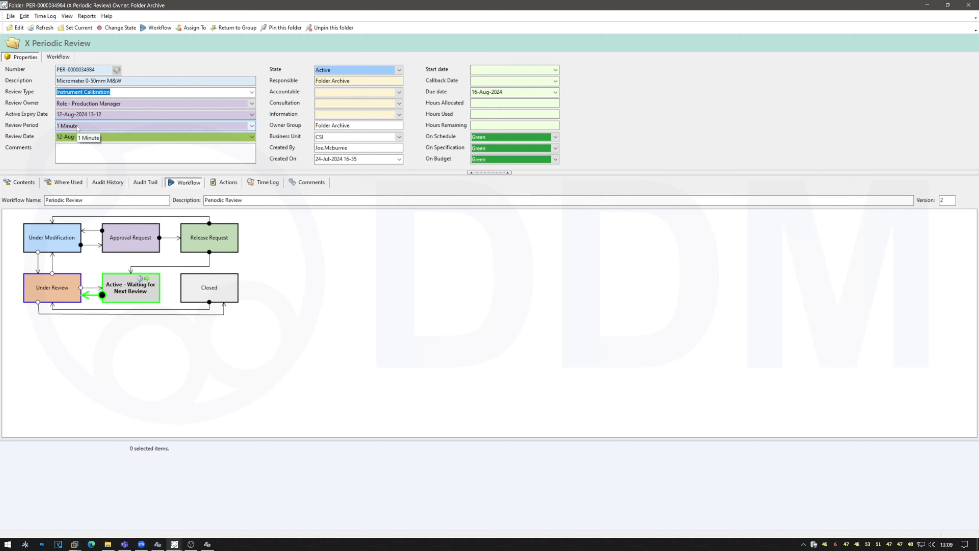
Check the folder's review period and review date against the system clock.
left_click(102, 137)
left_click(203, 363)
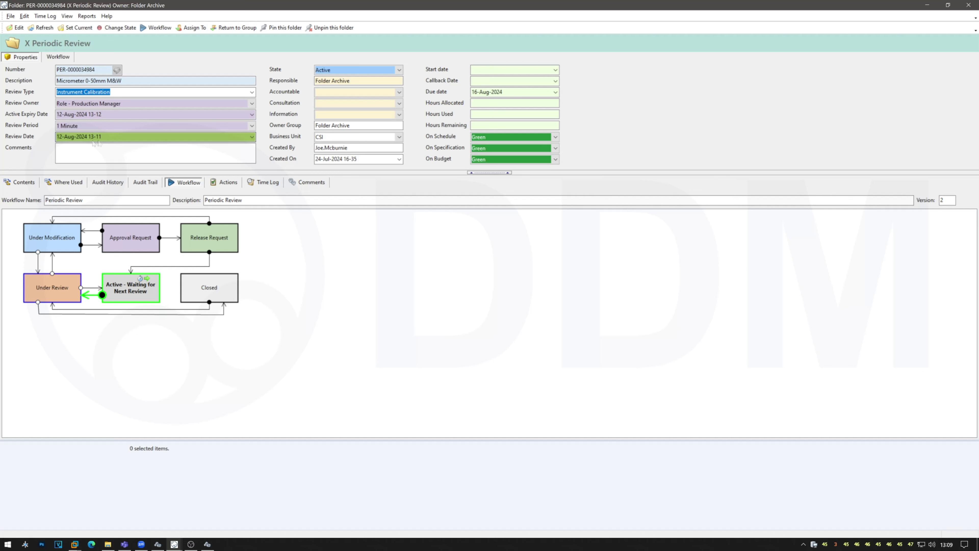
left_click(946, 544)
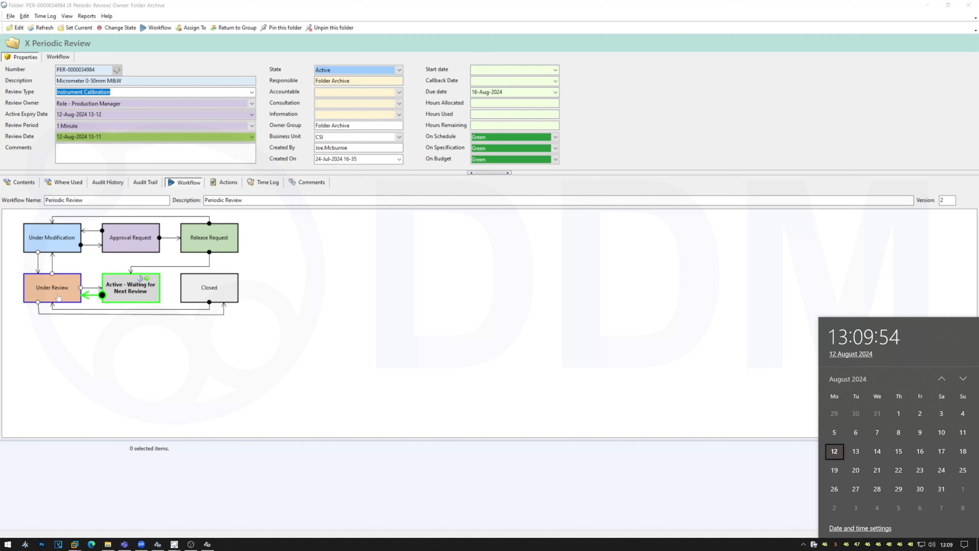
mouse_move(58, 297)
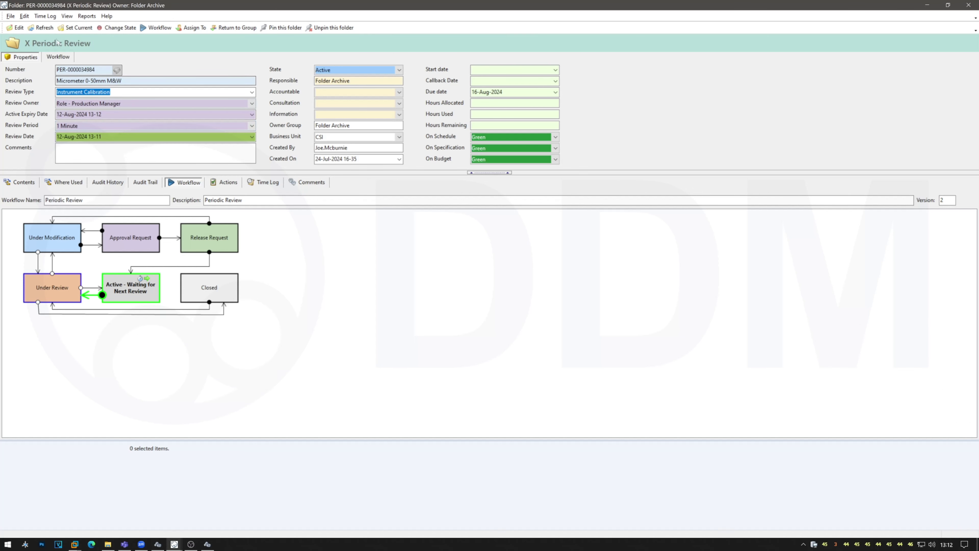
Refresh the folder to check its workflow step, and reopen the Micrometer 0-50mm M&W folder to reload its properties.
left_click(43, 29)
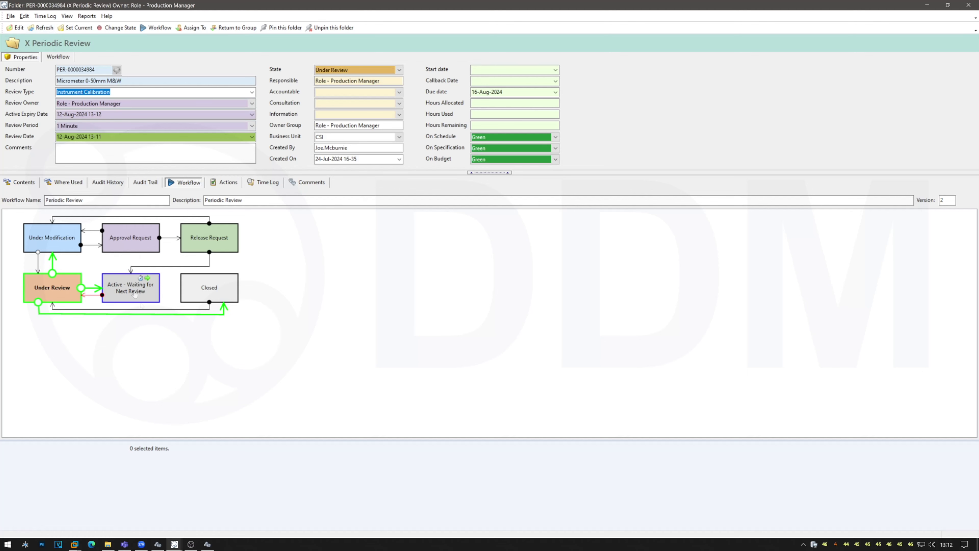
mouse_move(46, 296)
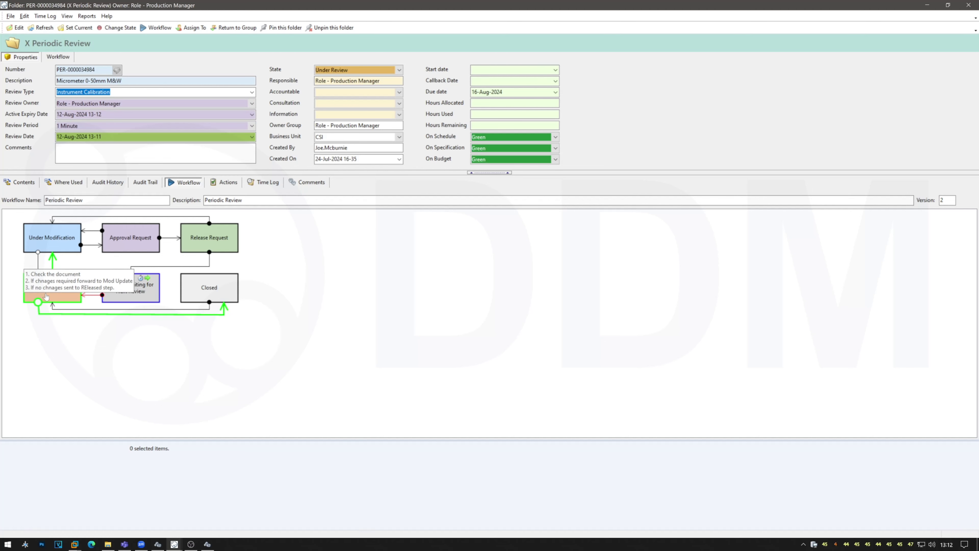
left_click(969, 4)
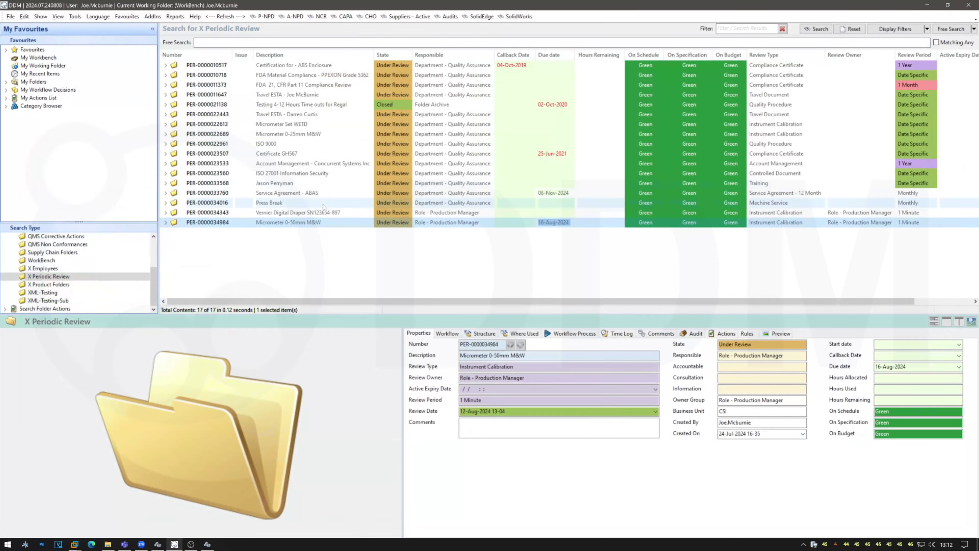
double_click(305, 224)
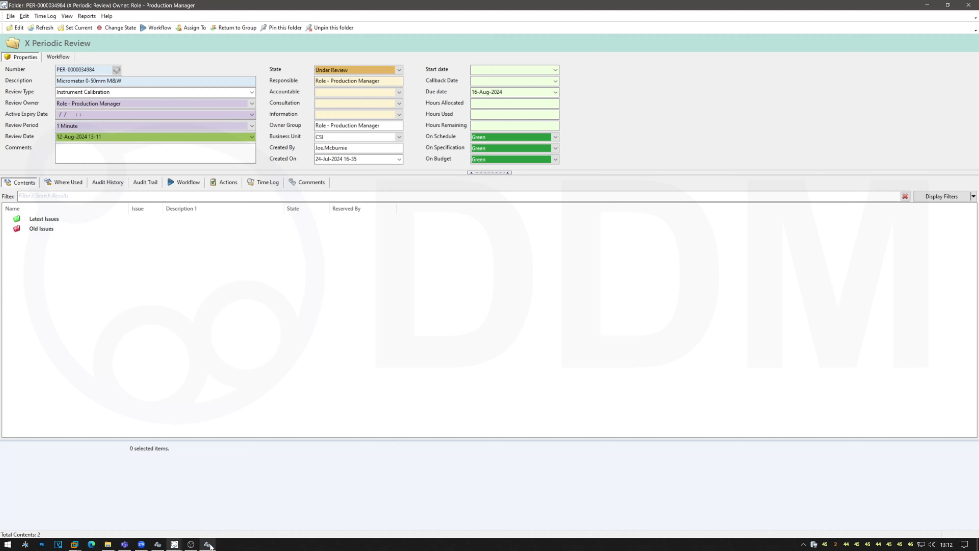
Switch to DDM Administration and open the advanced rules of the Under Review step in Periodic Review workflow version 2.
left_click(205, 533)
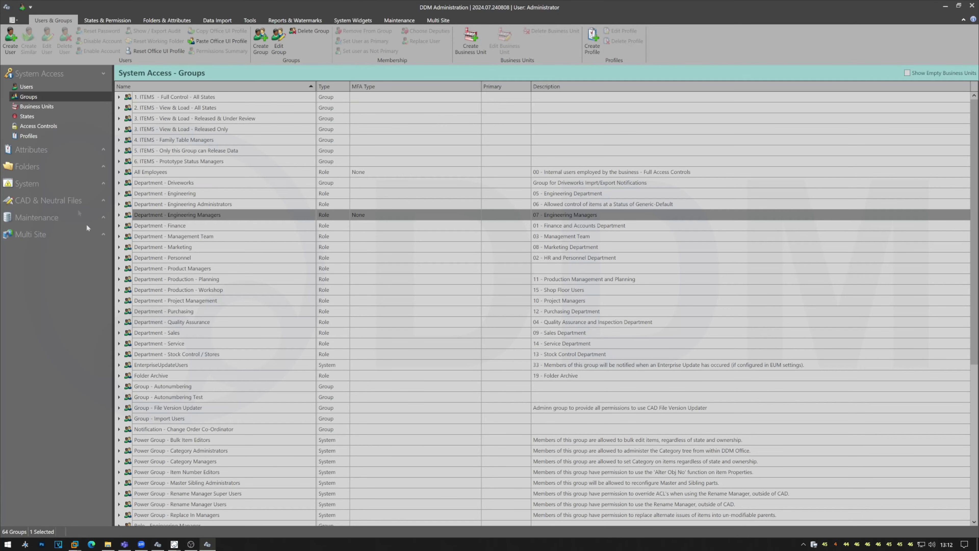
left_click(89, 170)
left_click(65, 190)
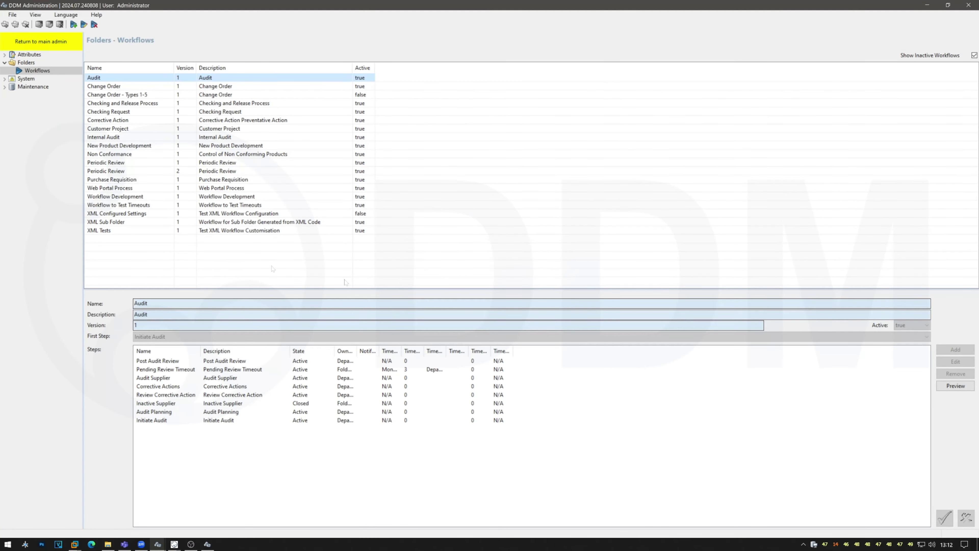
left_click(166, 171)
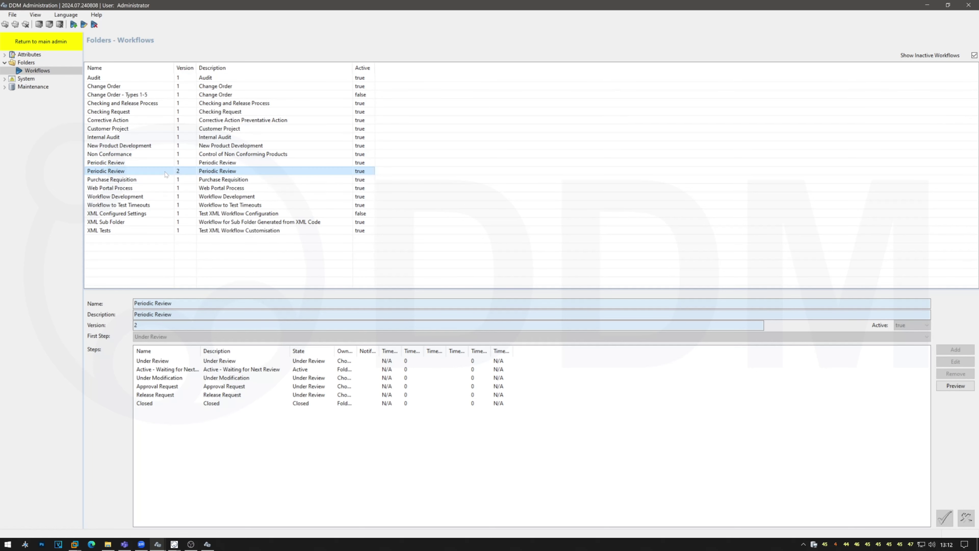
double_click(165, 172)
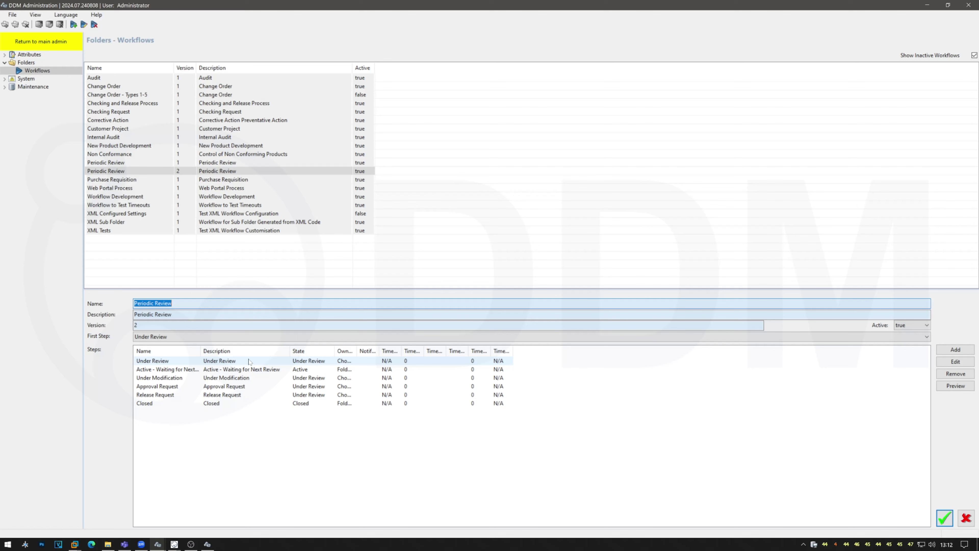
double_click(266, 362)
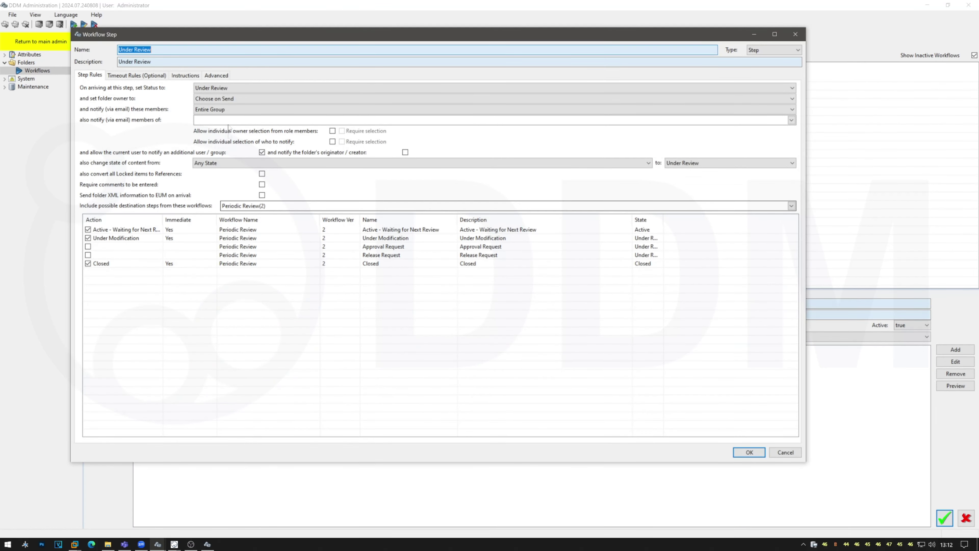
left_click(217, 75)
View the rule types offered for a new advanced workflow rule, and discard the new rule.
right_click(235, 168)
left_click(251, 172)
left_click(257, 98)
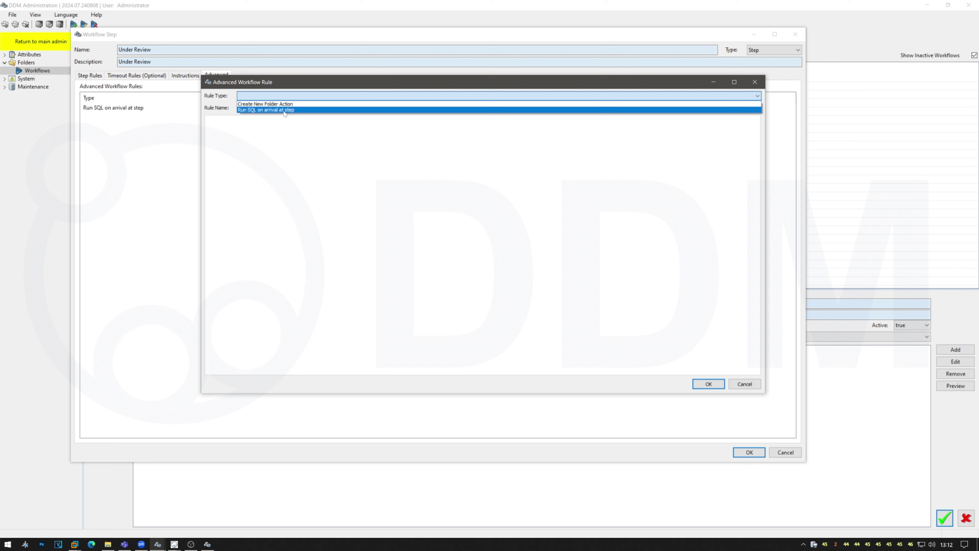
left_click(285, 146)
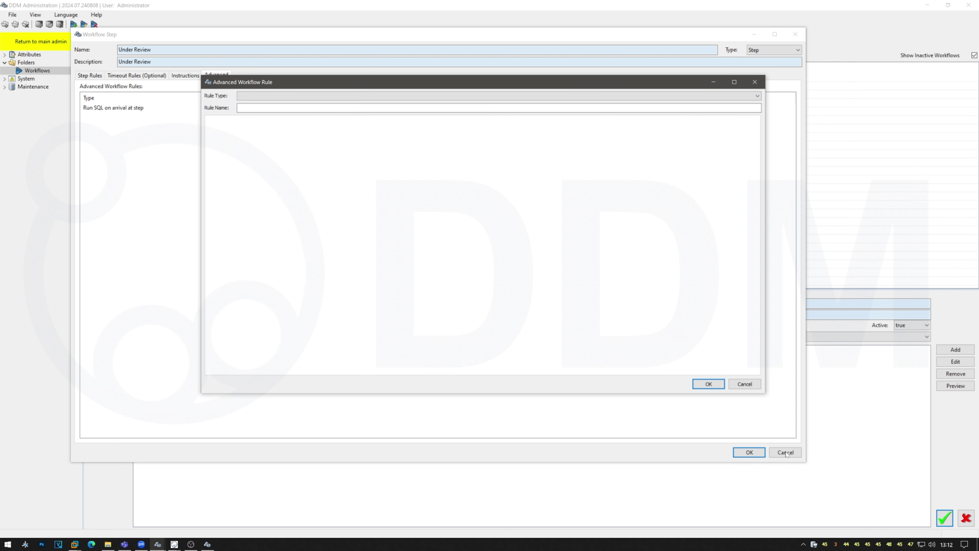
left_click(744, 383)
Open the existing Run SQL on arrival at step rule and examine its folder type and SQL statement.
double_click(140, 109)
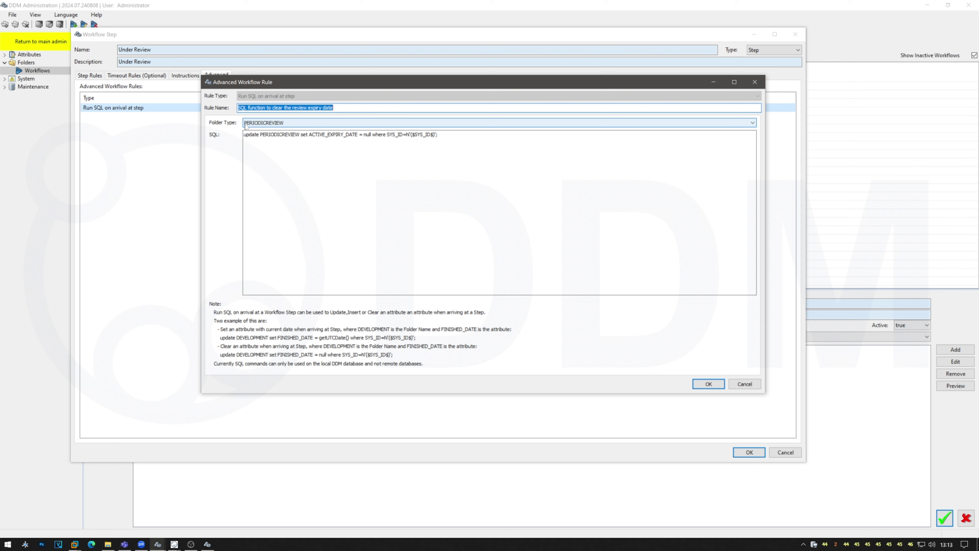
left_click_drag(437, 134, 247, 134)
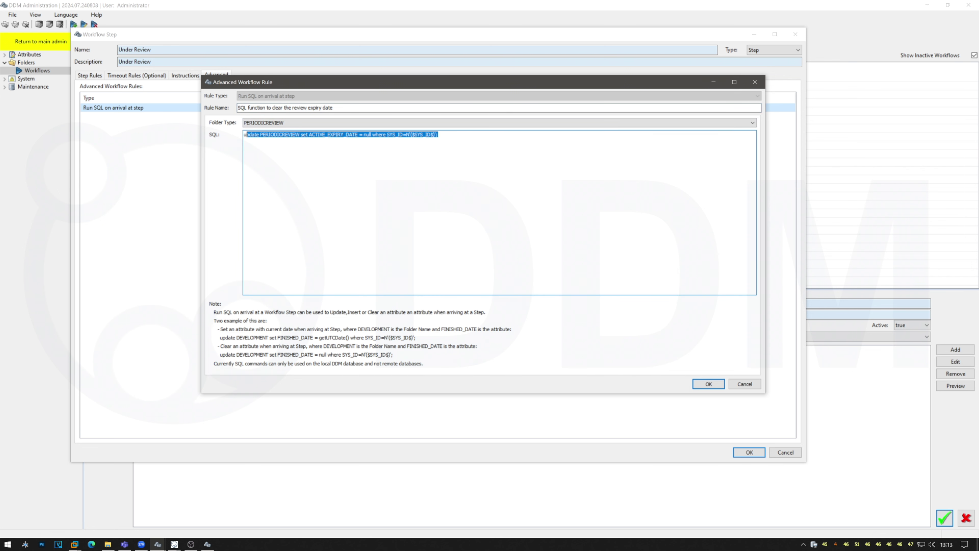
left_click(285, 134)
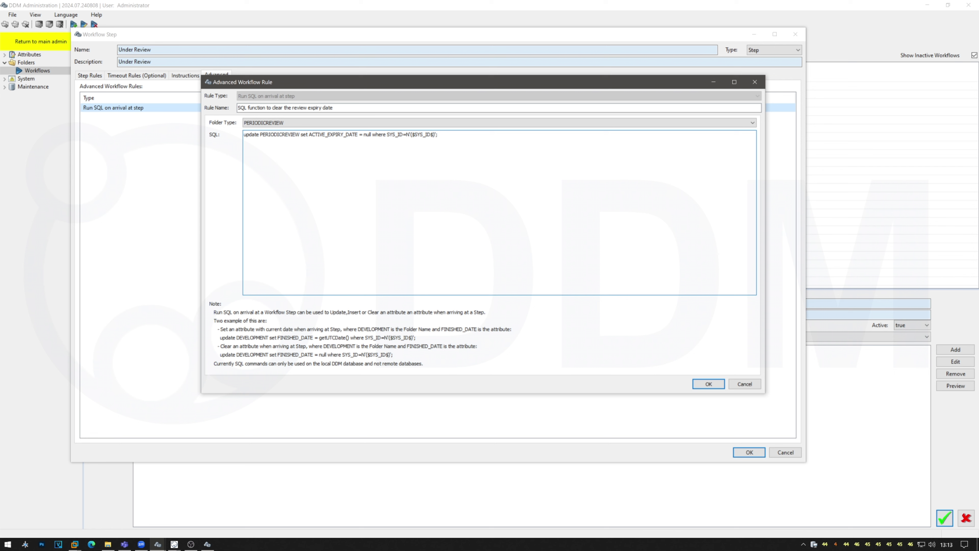
left_click_drag(439, 134, 244, 134)
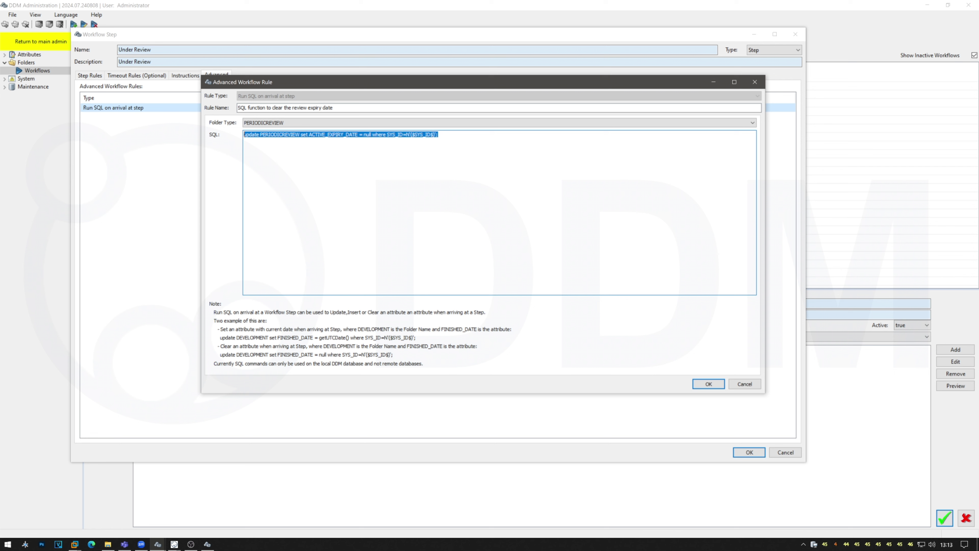
Confirm the SQL rule, accept liability for the custom SQL commands, and confirm the Under Review step.
left_click(705, 385)
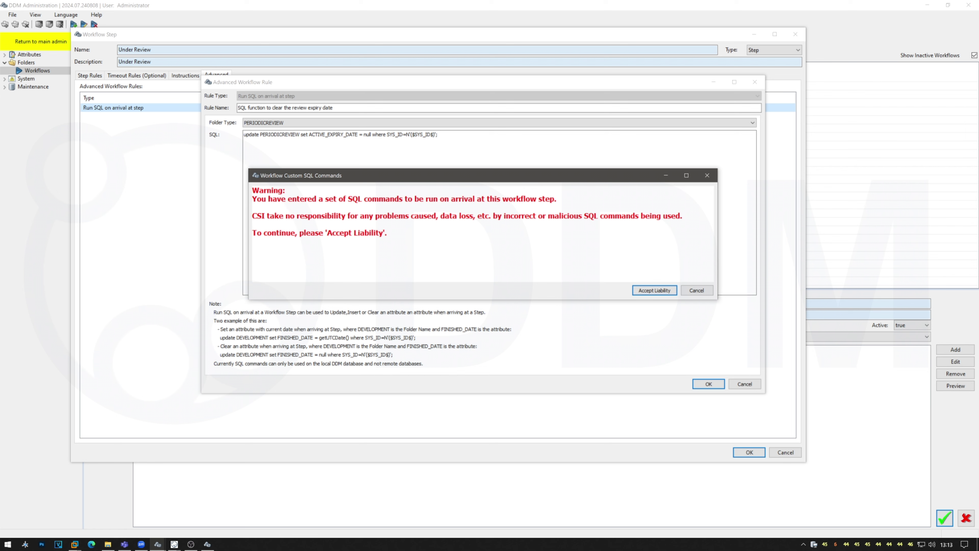
left_click(661, 292)
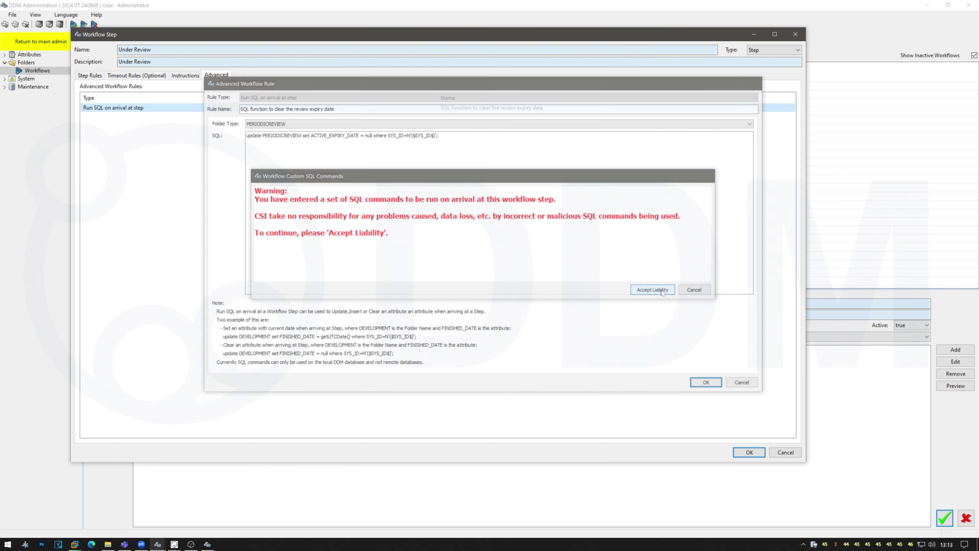
left_click(748, 452)
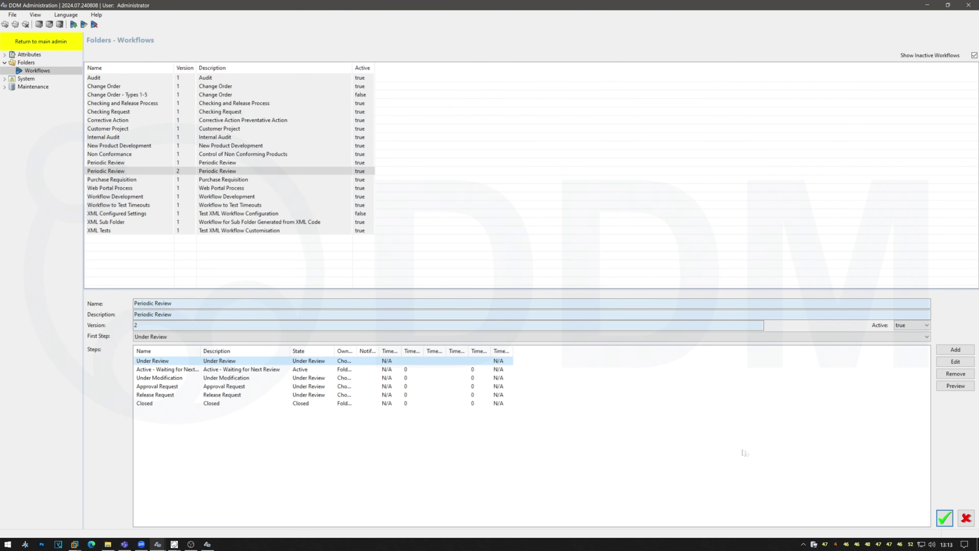
Switch back to the DDM window of the micrometer review folder and display its workflow diagram.
left_click(175, 543)
left_click(211, 521)
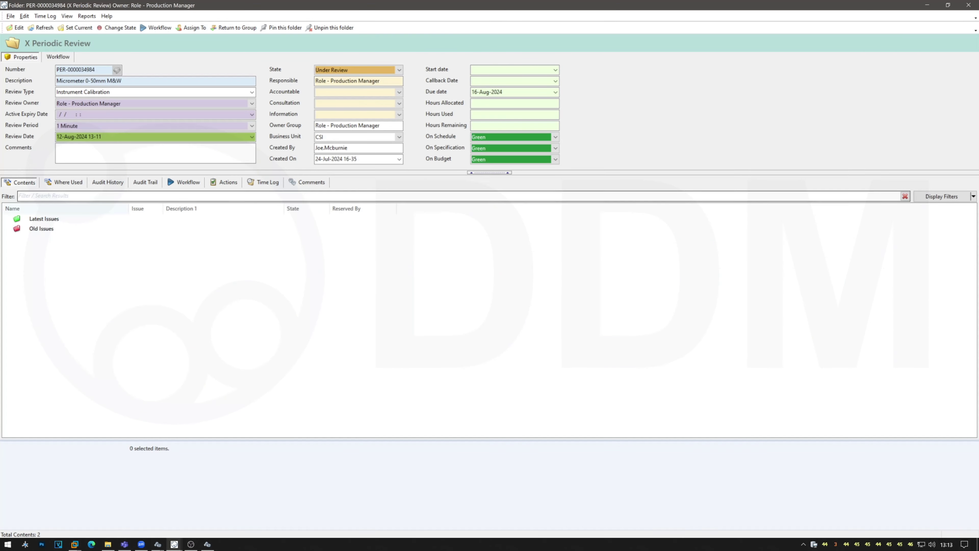
left_click(180, 183)
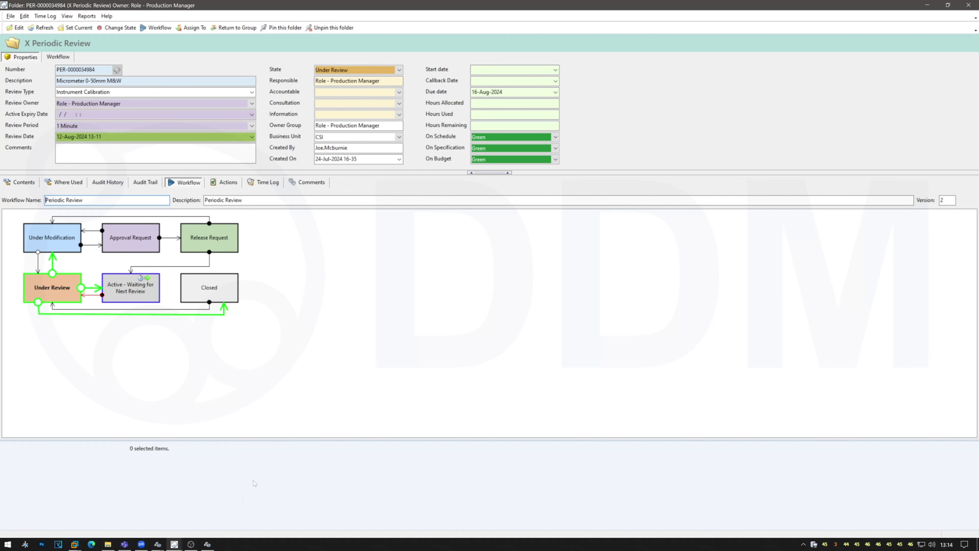
Switch to the DDM Administration workflow window and open the Active - Waiting for Next Review step of Periodic Review version 2.
left_click(207, 544)
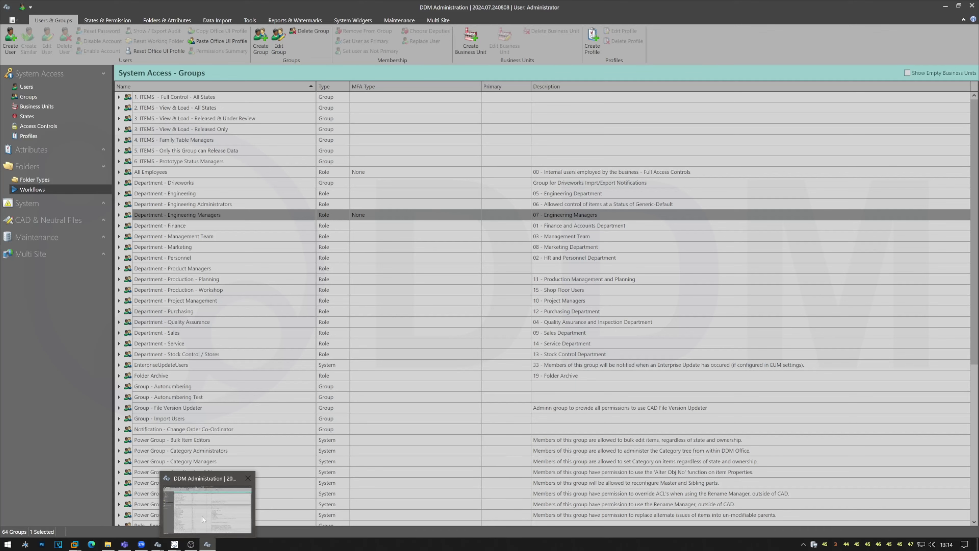
mouse_move(159, 546)
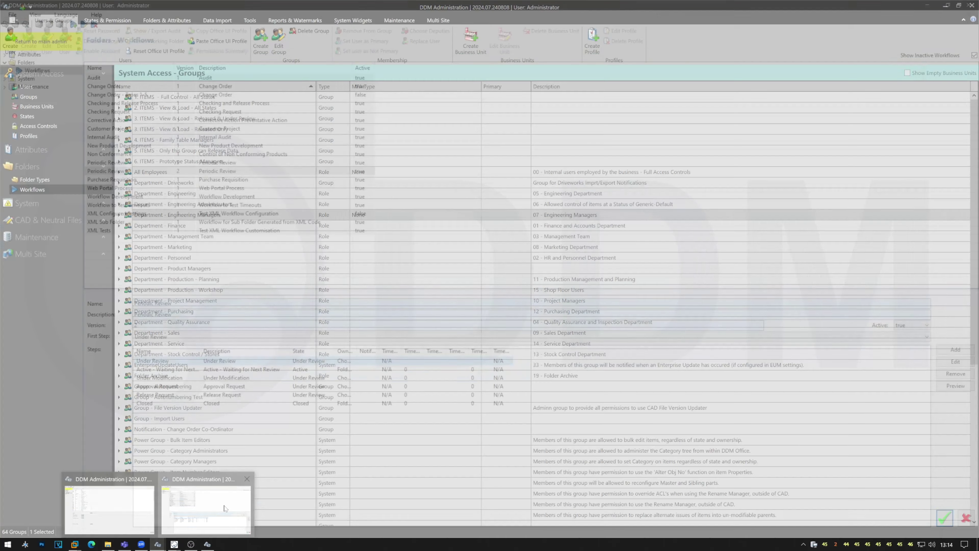
left_click(178, 508)
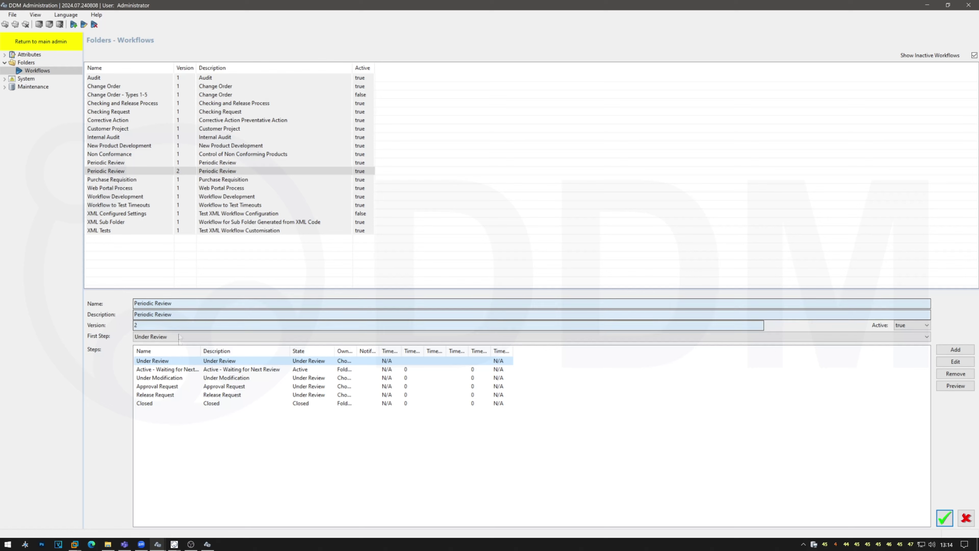
double_click(200, 372)
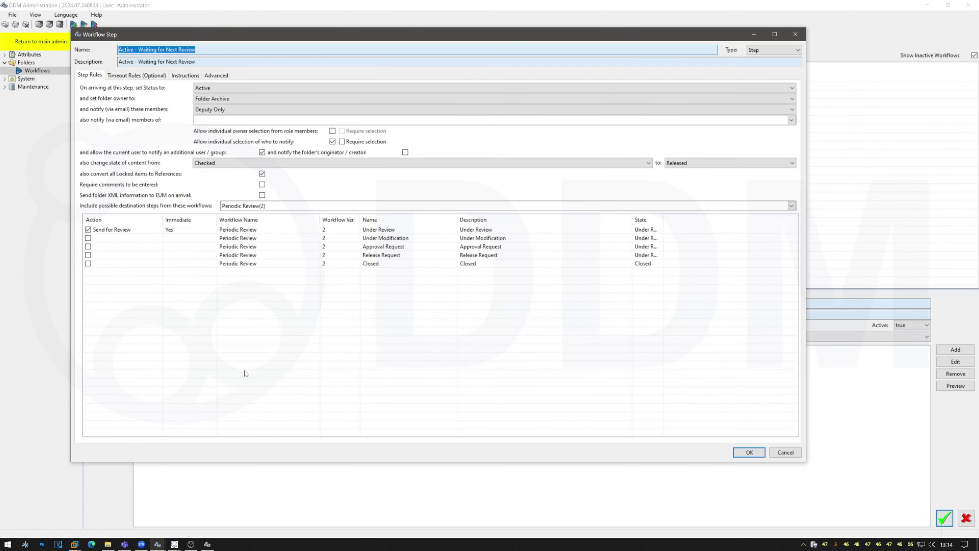
Open the step's Run SQL on arrival rule and examine how its SQL statement sets FOL_REVIEW_DATE.
left_click(224, 76)
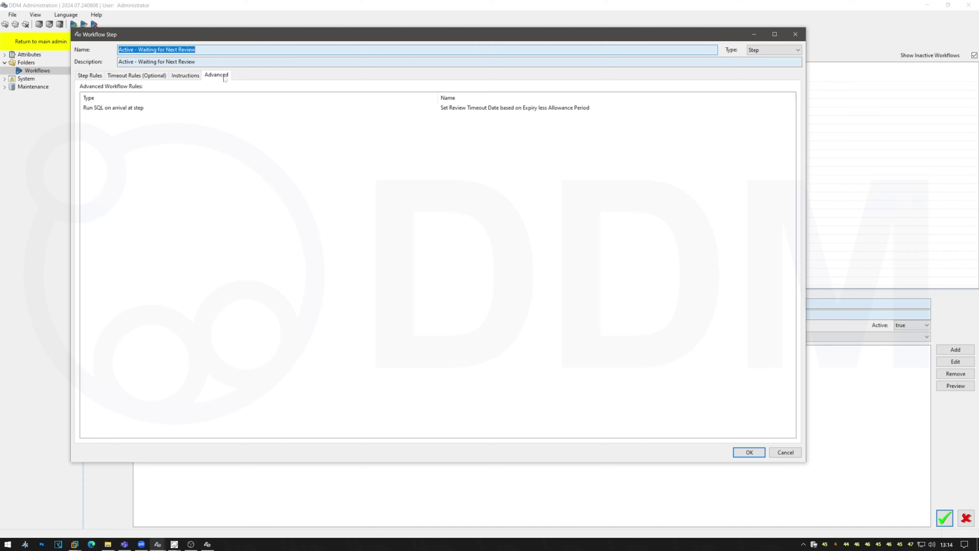
double_click(168, 110)
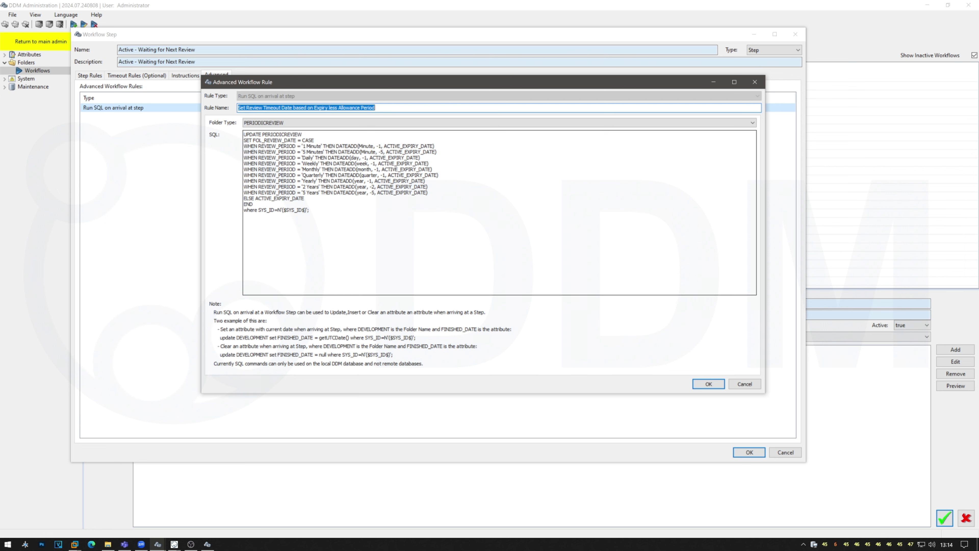
left_click_drag(254, 140, 295, 140)
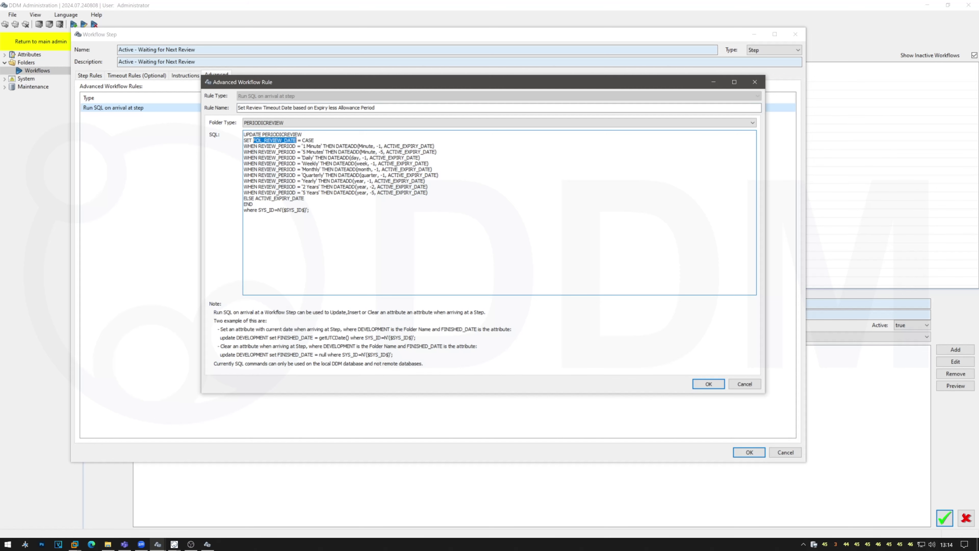
Confirm the SQL rule with its liability notice and the workflow step, and save the Periodic Review workflow.
left_click(709, 383)
left_click(654, 290)
left_click(749, 452)
left_click(941, 521)
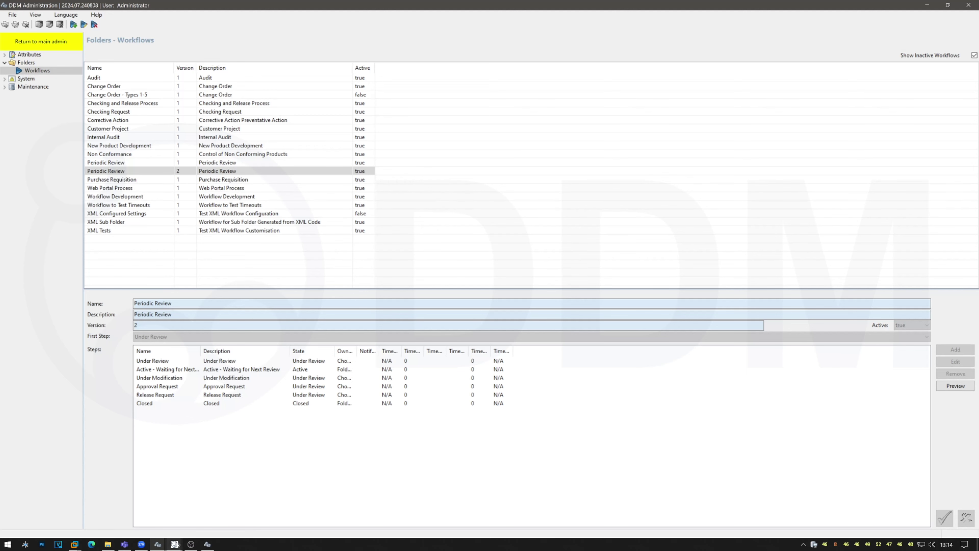
Return to the micrometer's periodic review folder window in DDM.
mouse_move(175, 544)
left_click(208, 519)
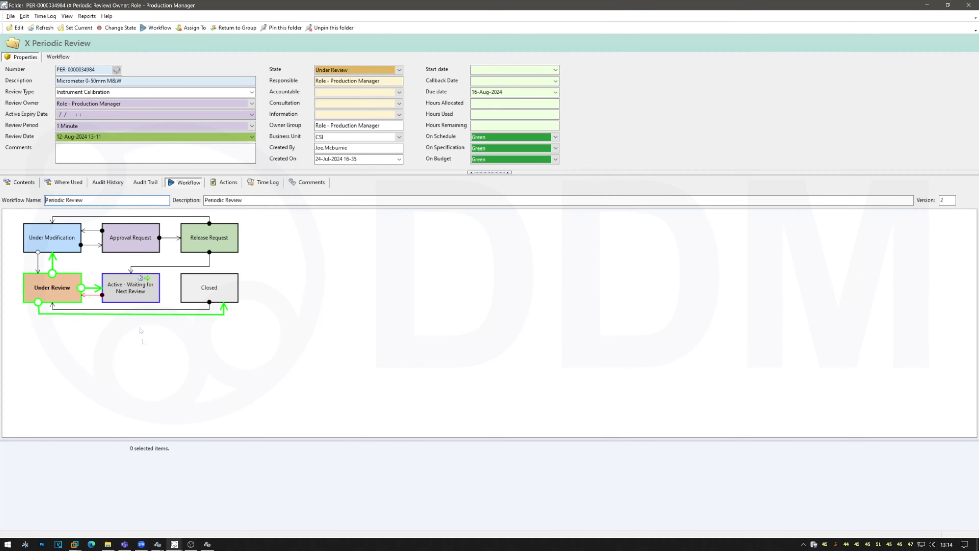